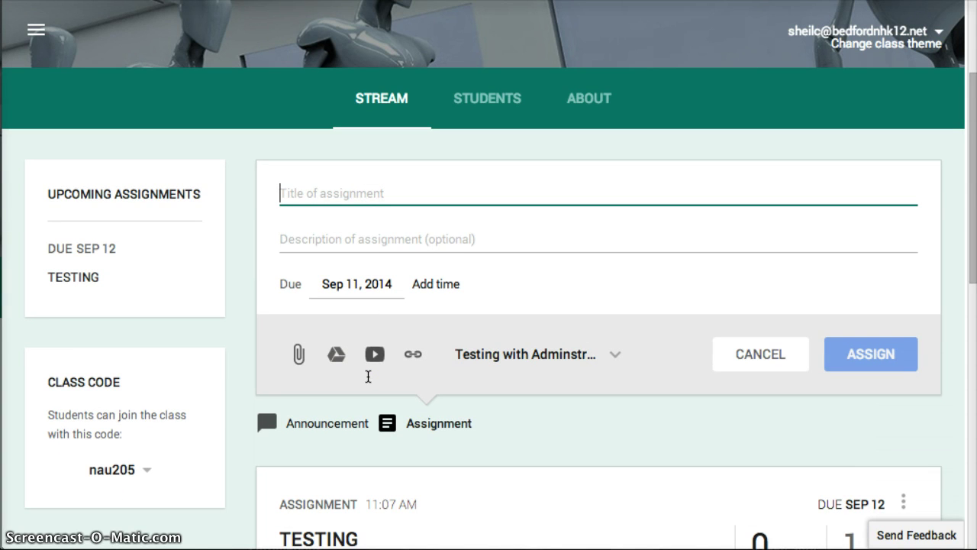
# - Title the new assignment with the teacher's surname followed by 'Testing Goals'
pyautogui.write('Sheil')
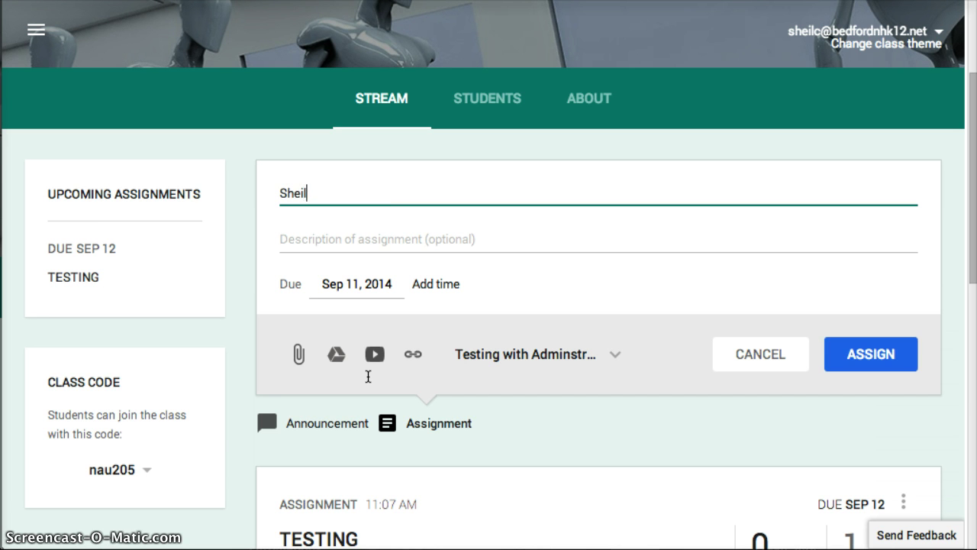
pyautogui.write(' Testing Goals')
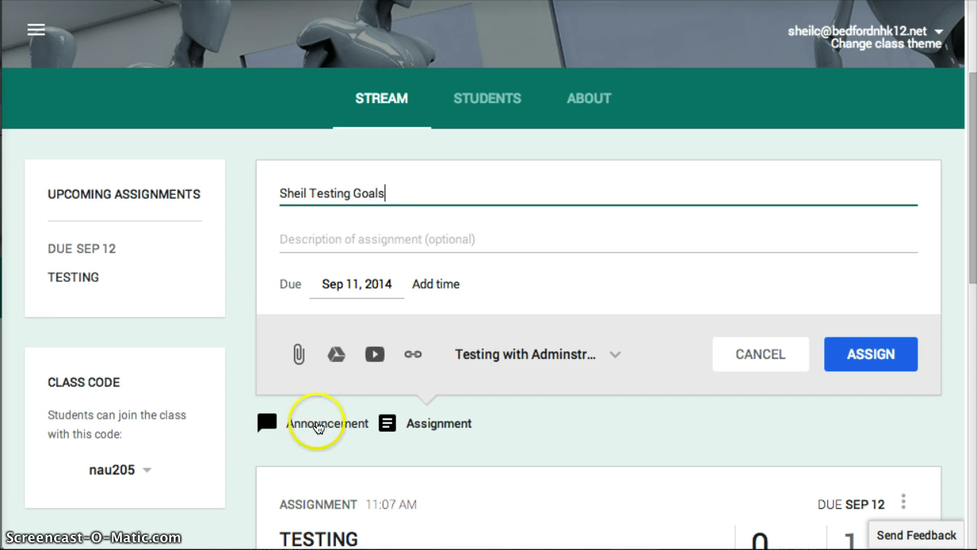
pyautogui.click(341, 237)
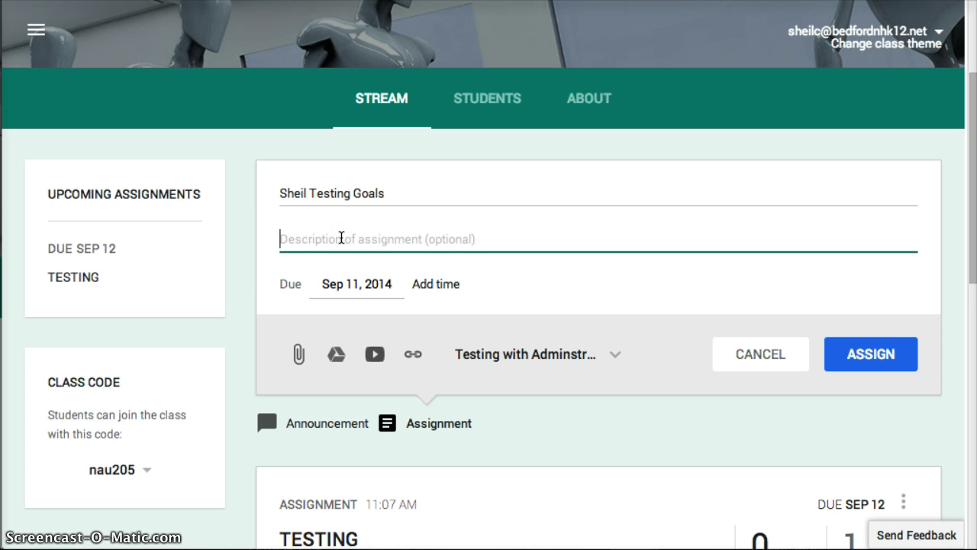
# - Add the description 'please complete and turn in by due date', due Sep 17, 2014, 11:30 AM
pyautogui.write('please complete and ')
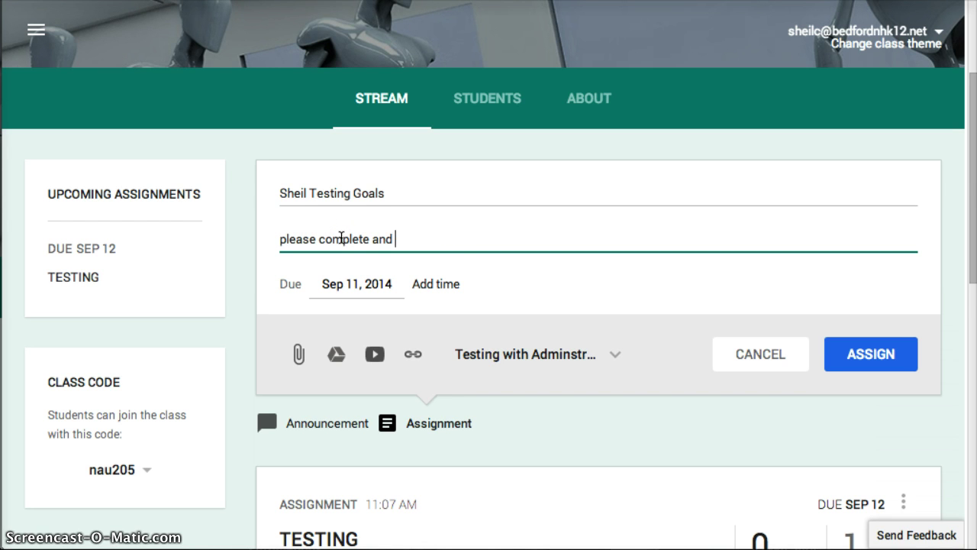
pyautogui.write('turn in by due date')
pyautogui.click(347, 288)
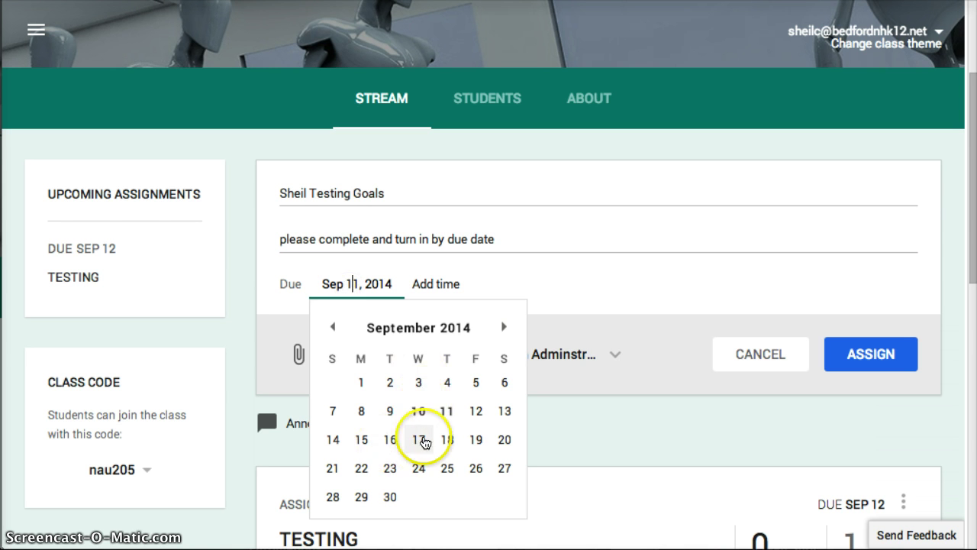
pyautogui.click(416, 441)
pyautogui.click(436, 280)
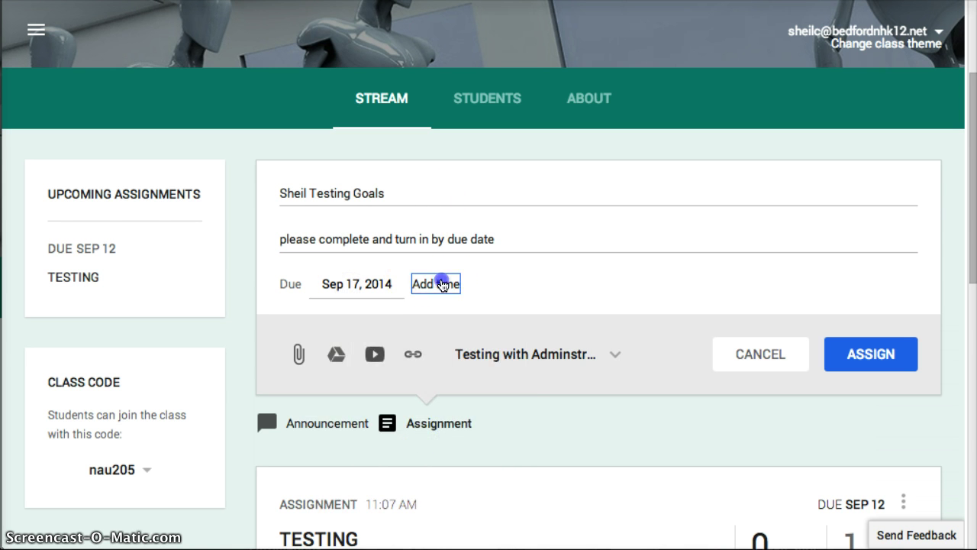
pyautogui.click(471, 284)
pyautogui.scroll(-10, 449, 397)
pyautogui.click(448, 394)
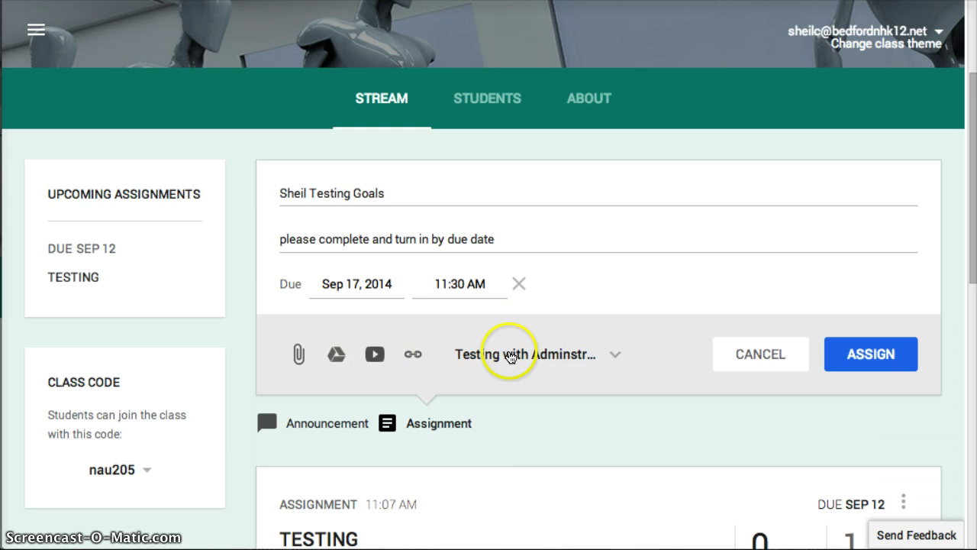
# - Attach the teacher's version of the Teacher Goals doc from Google Drive
pyautogui.click(337, 354)
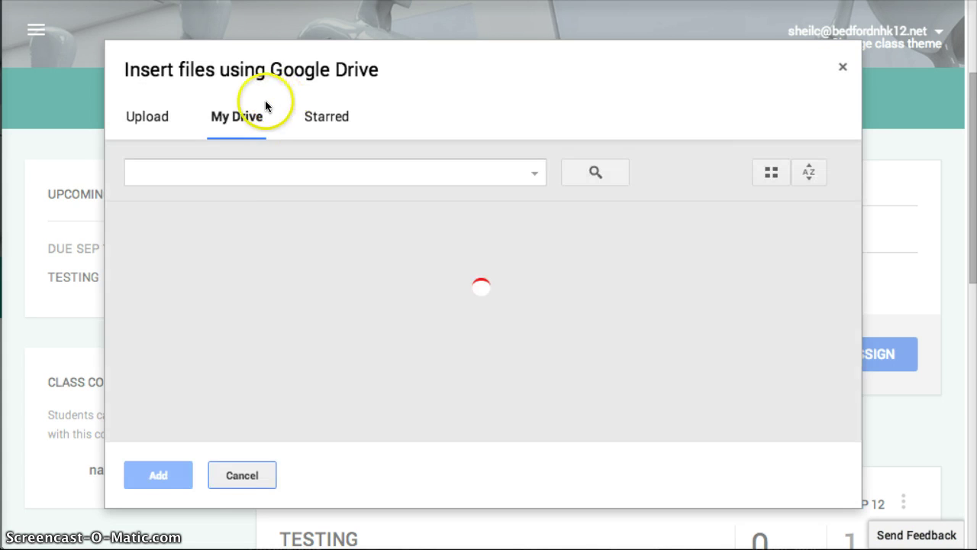
pyautogui.write('sheil')
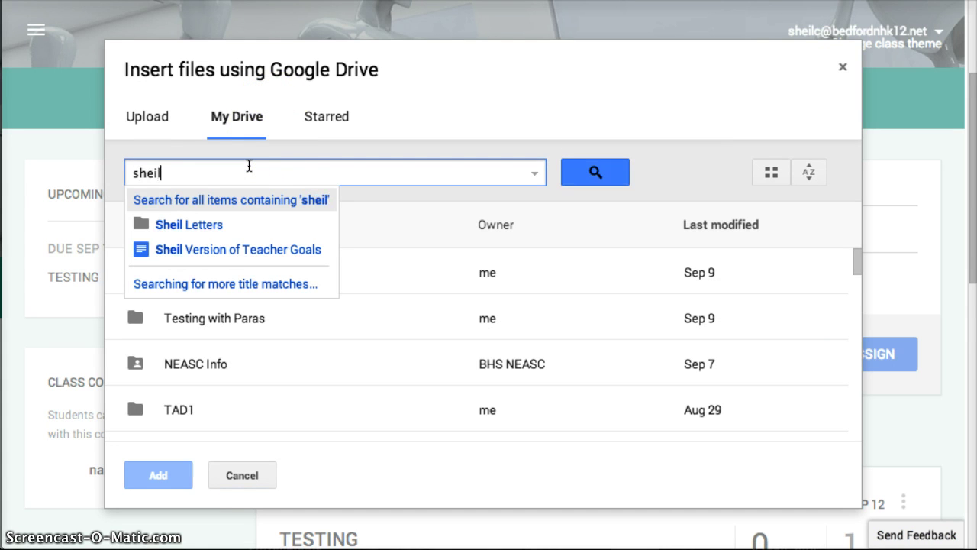
pyautogui.click(239, 252)
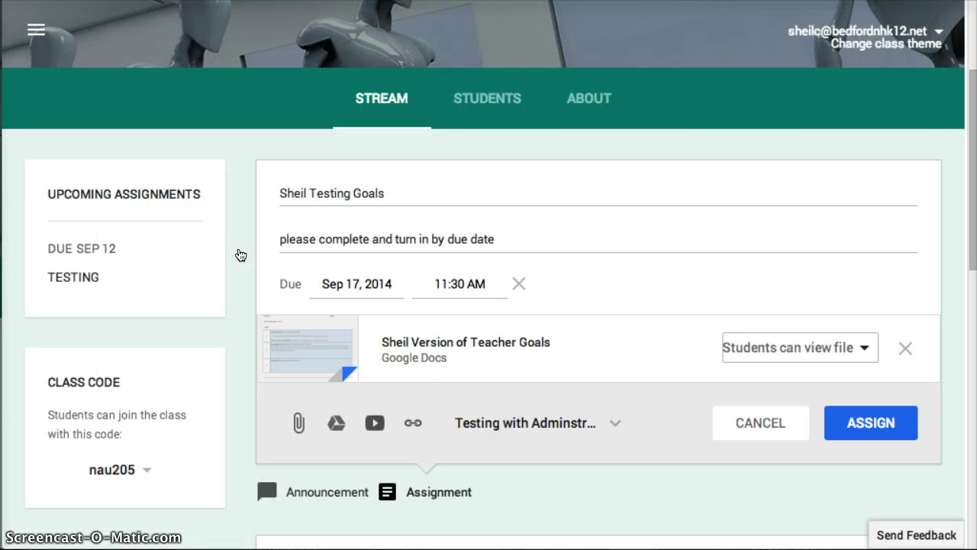
# - Set the doc to 'Make a copy for each student' and post the assignment
pyautogui.click(798, 347)
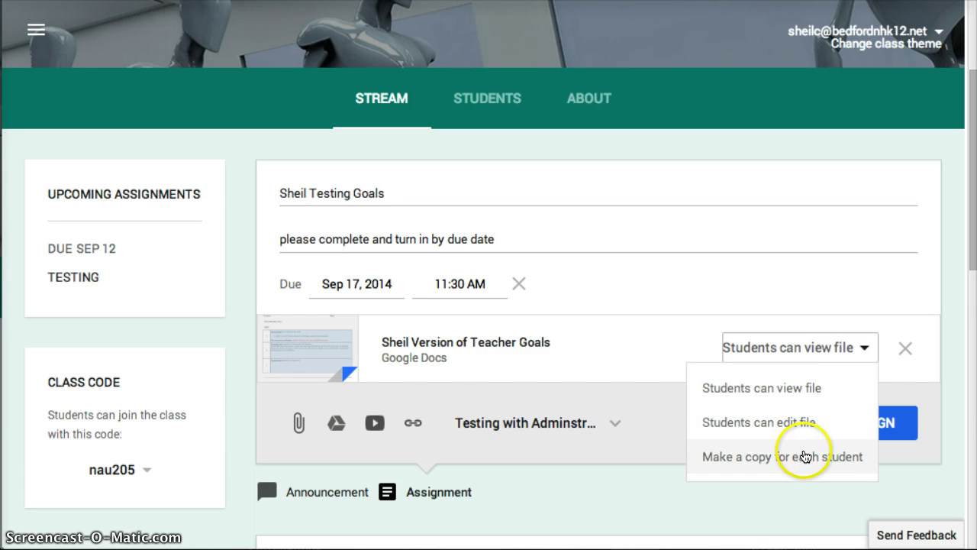
pyautogui.click(804, 457)
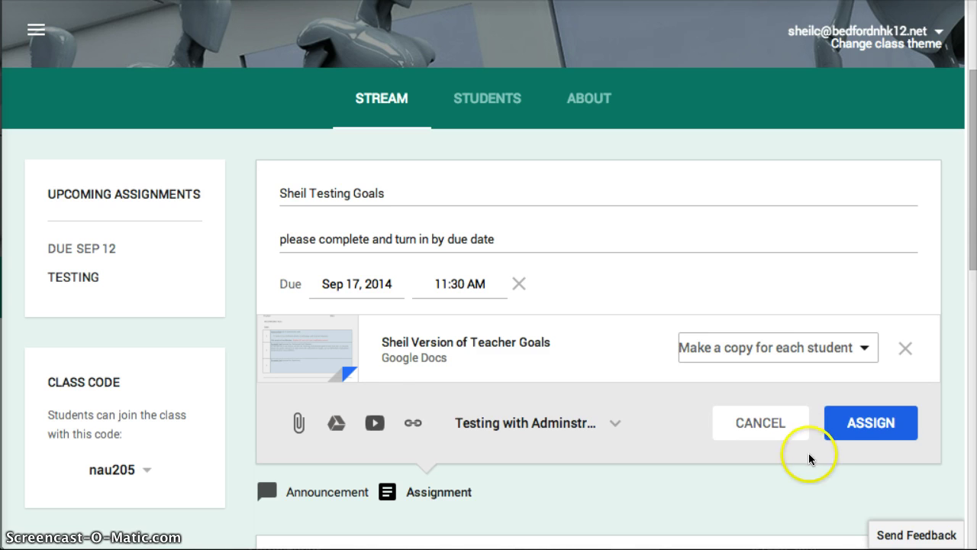
pyautogui.click(858, 423)
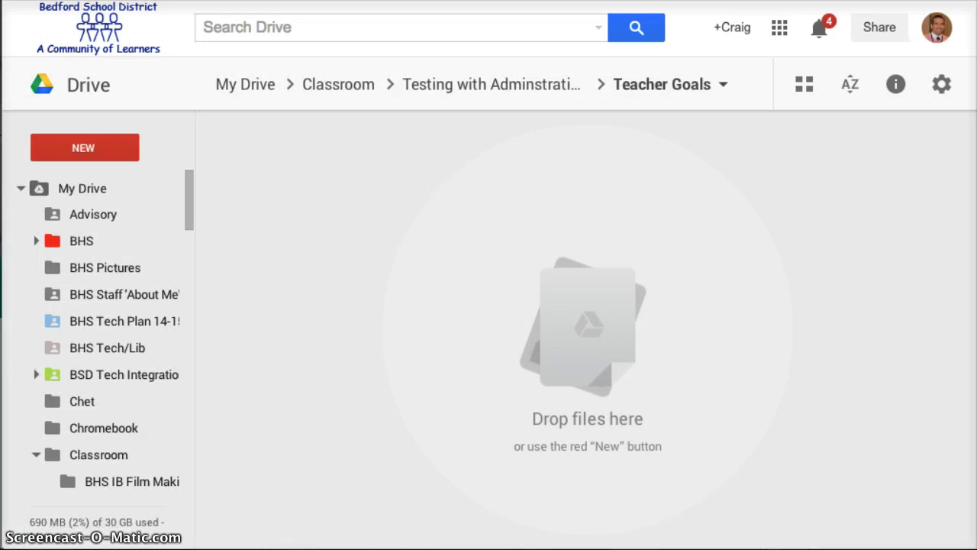
# - In Drive, go into Testing with Adminstration 1 and open the new assignment's still-empty folder
pyautogui.scroll(-3, 115, 371)
pyautogui.scroll(-2, 115, 371)
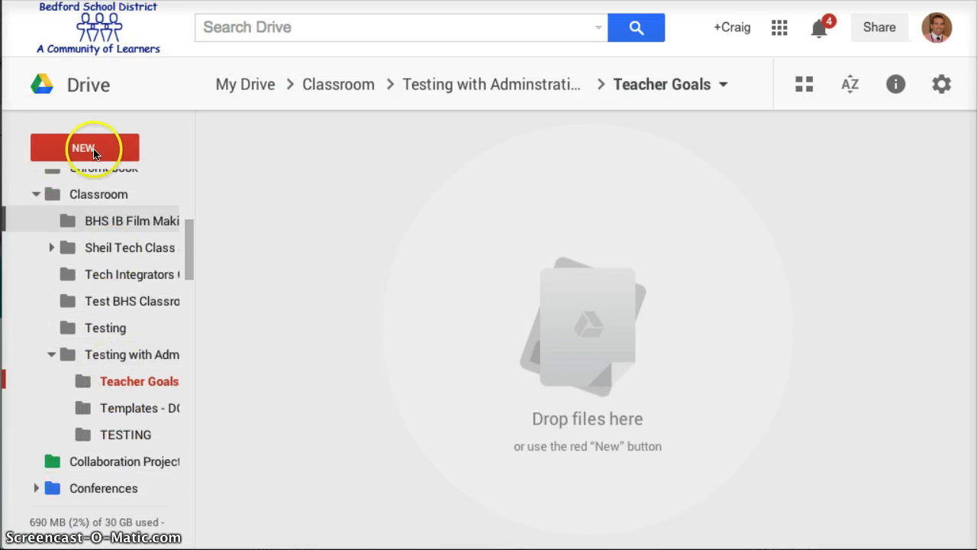
pyautogui.click(112, 357)
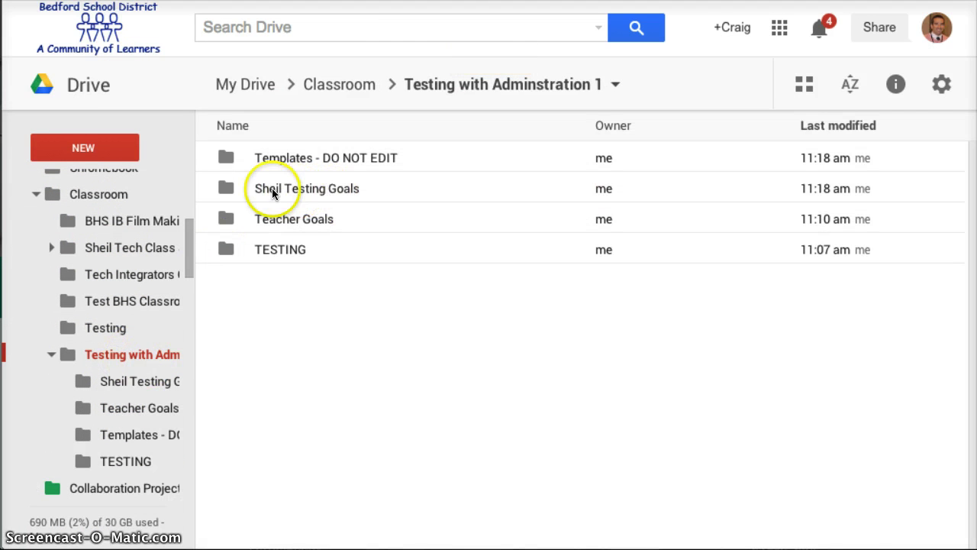
pyautogui.click(295, 189)
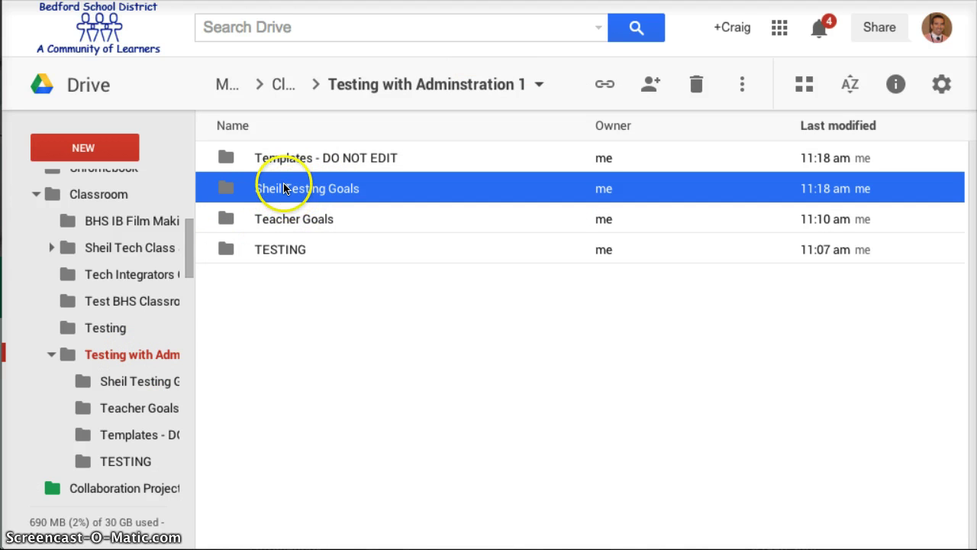
pyautogui.click(140, 389)
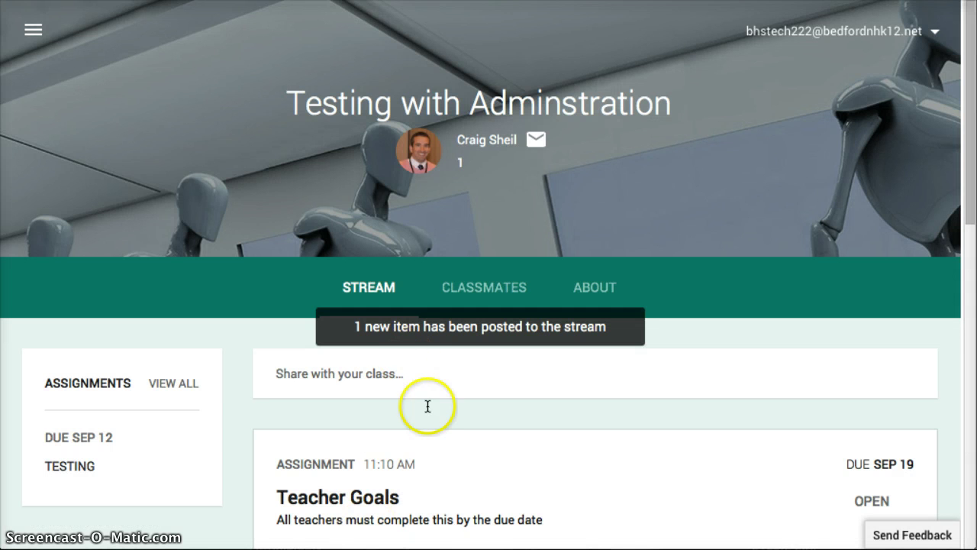
# - Refresh the class stream, open the Sep 17 goals assignment, then the student's Teacher Goals copy
pyautogui.scroll(-3, 489, 476)
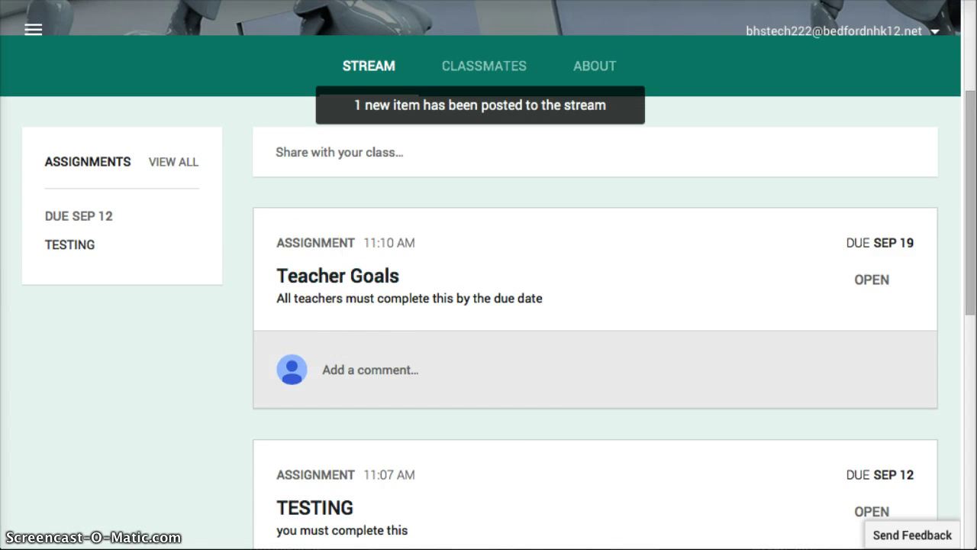
pyautogui.press('F5')
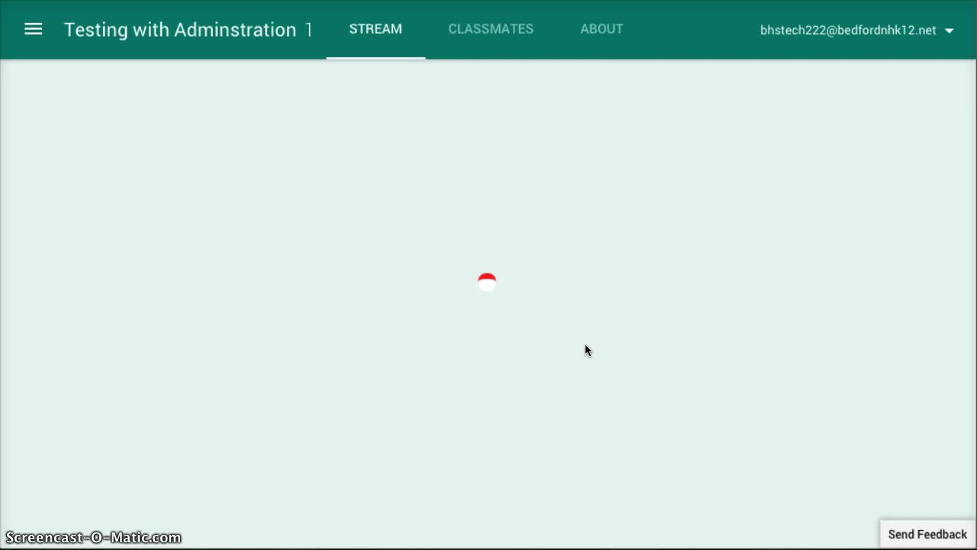
pyautogui.scroll(-2, 585, 349)
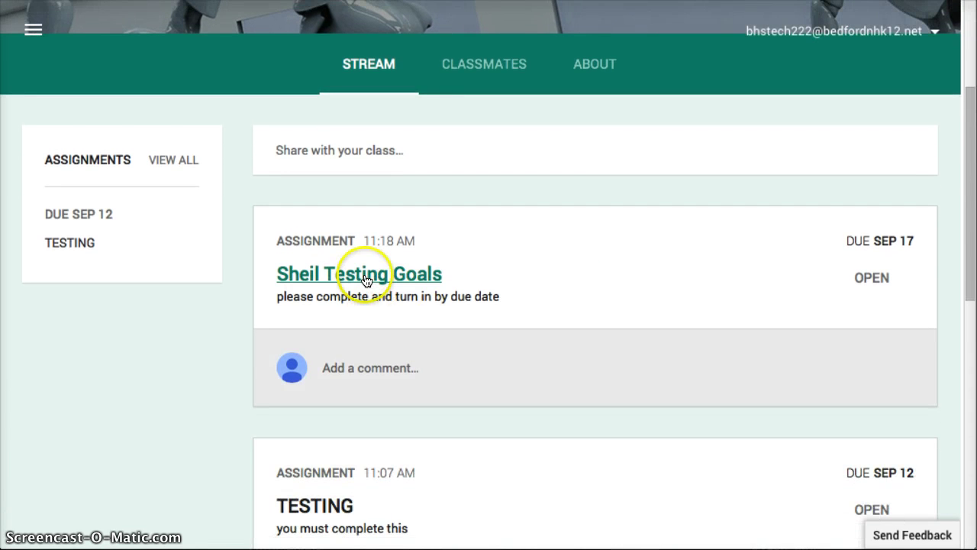
pyautogui.click(365, 275)
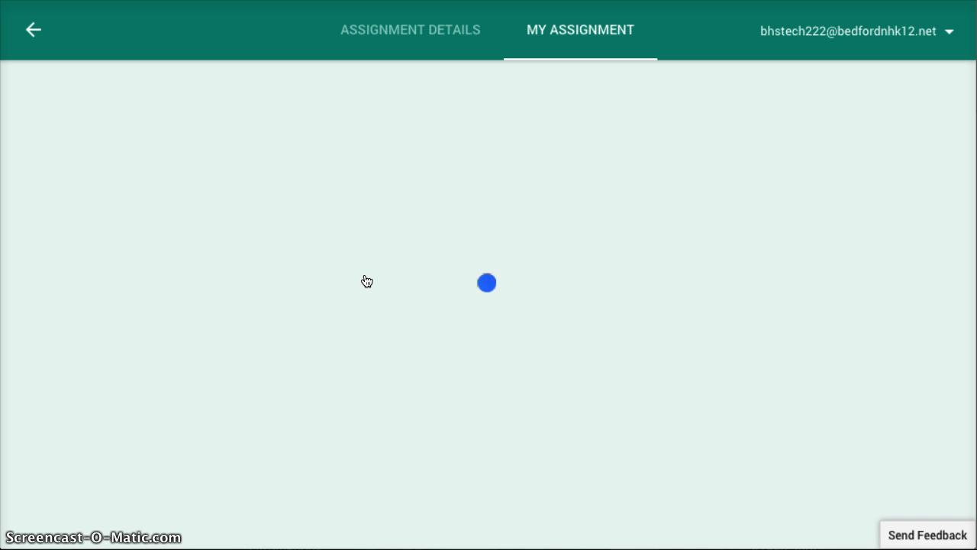
pyautogui.click(333, 279)
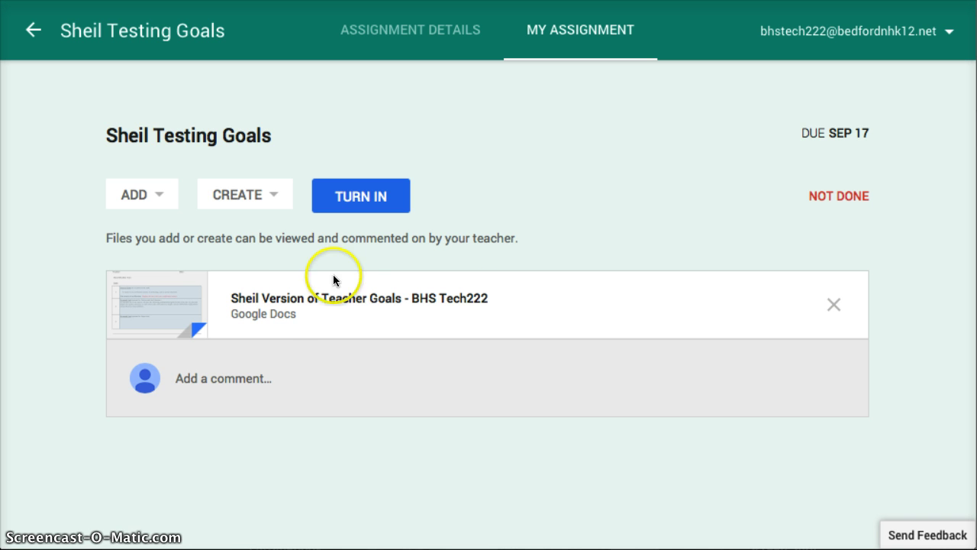
pyautogui.click(278, 298)
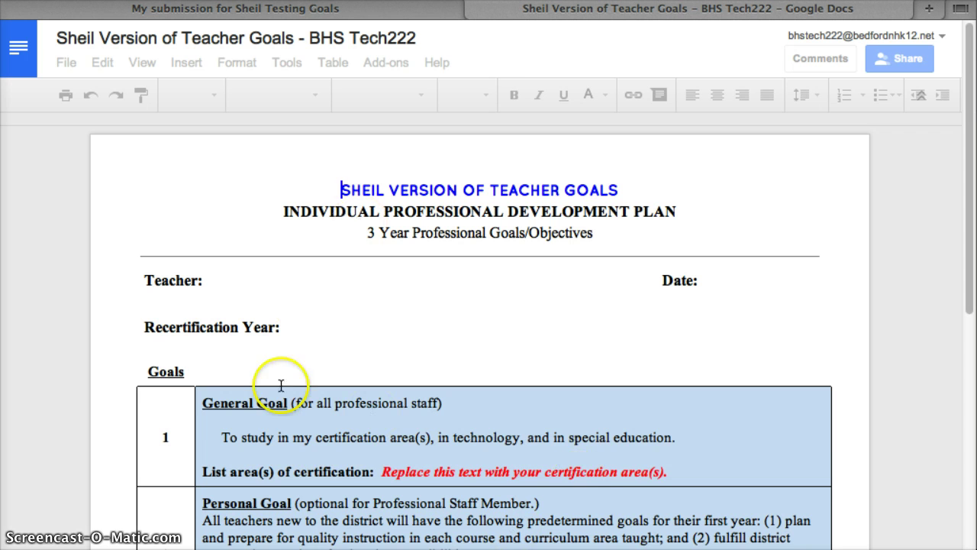
# - Enter filler text after 'Teacher:' and 'Recertification Year:', then begin turning in the doc
pyautogui.scroll(-1, 419, 356)
pyautogui.click(300, 245)
pyautogui.write('djfkajfldksa')
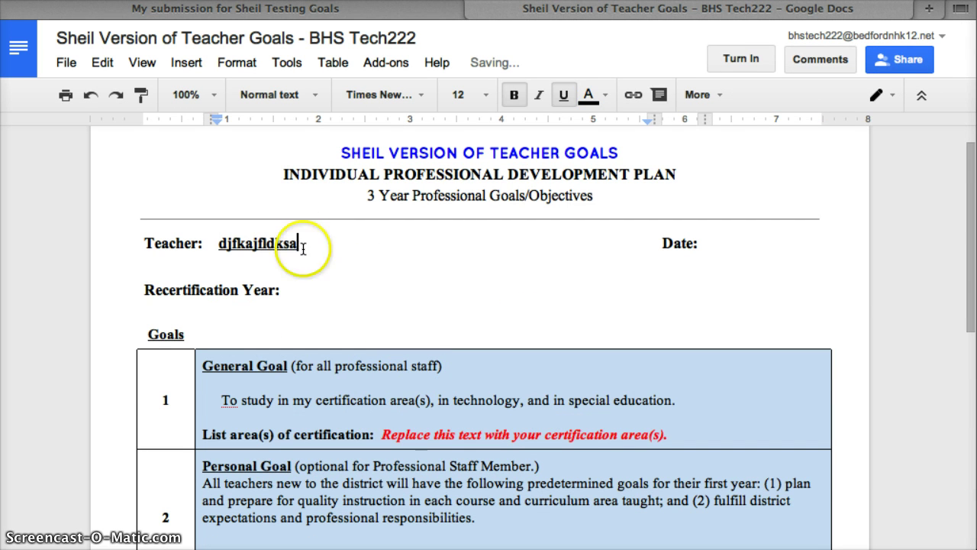
pyautogui.click(344, 294)
pyautogui.write('fdajkfjdklajfklds')
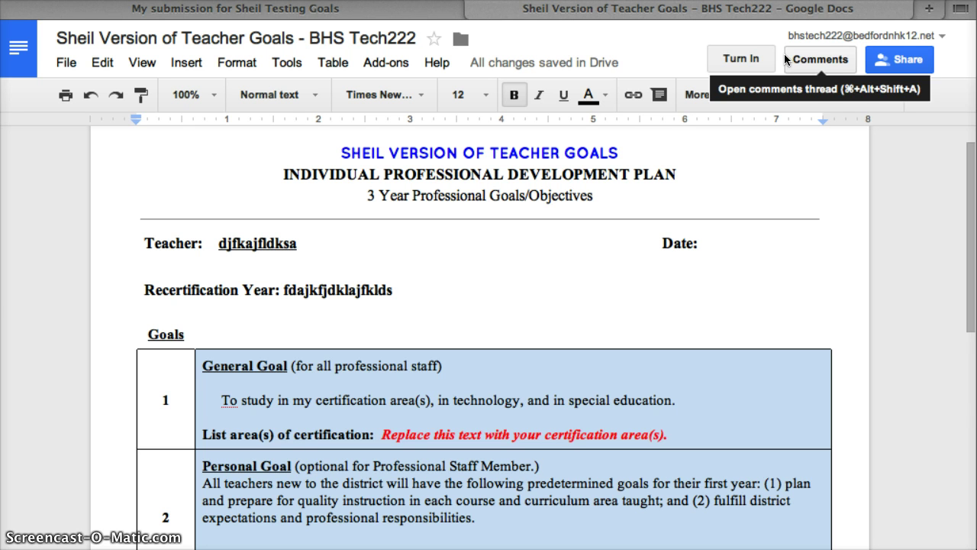
pyautogui.click(743, 58)
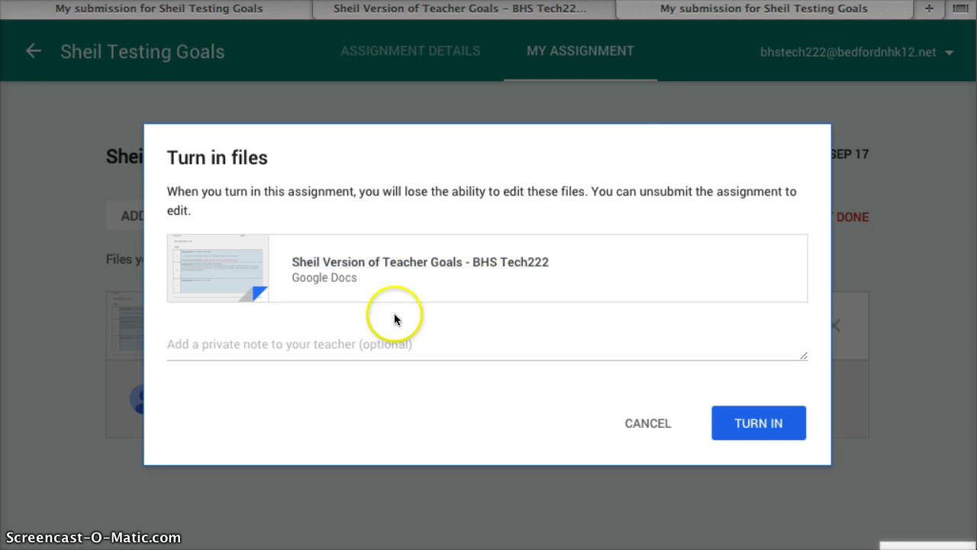
# - Confirm TURN IN for the goals document, leaving the private note empty
pyautogui.click(287, 343)
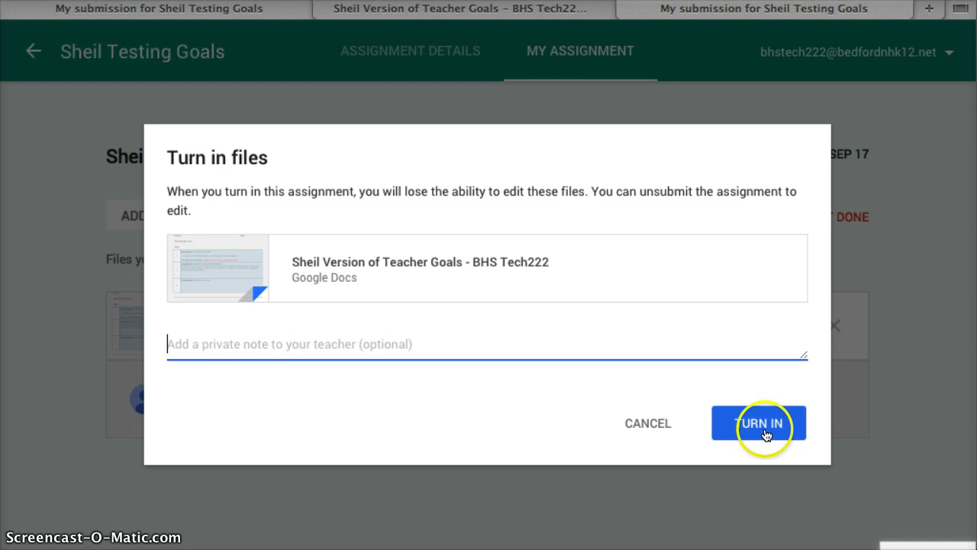
pyautogui.click(758, 427)
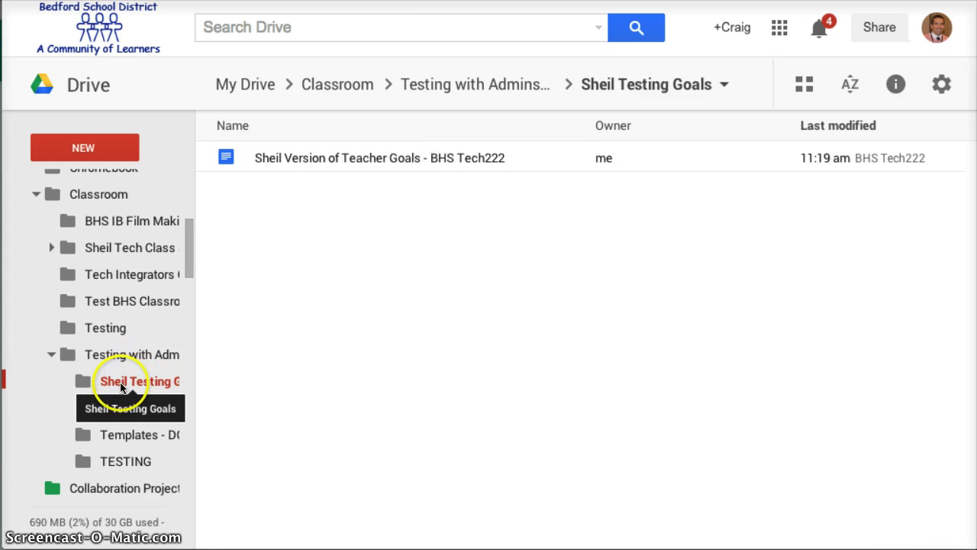
# - Open the student's submitted goals document from the assignment's Drive folder
pyautogui.doubleClick(356, 158)
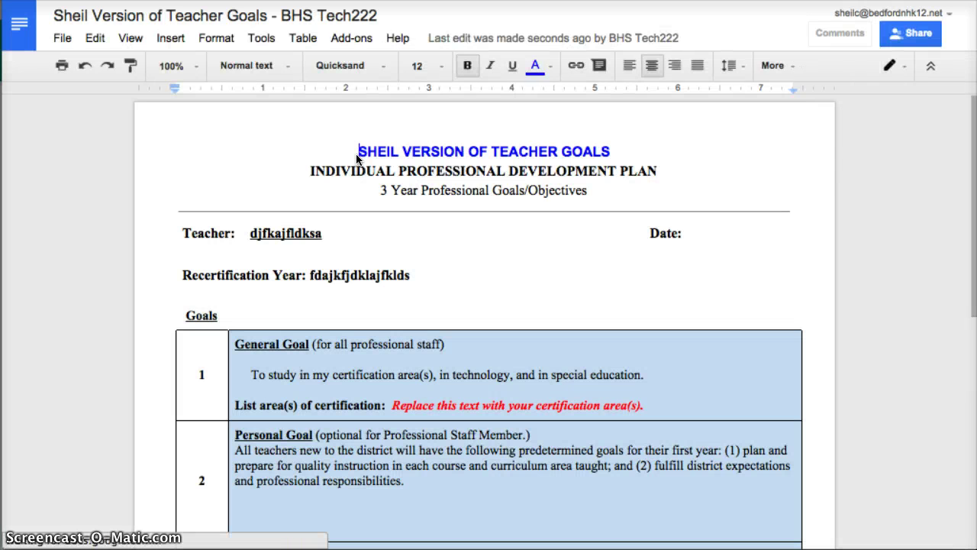
# - Review the student's filled-in Teacher and Recertification Year entries in the document
pyautogui.click(358, 152)
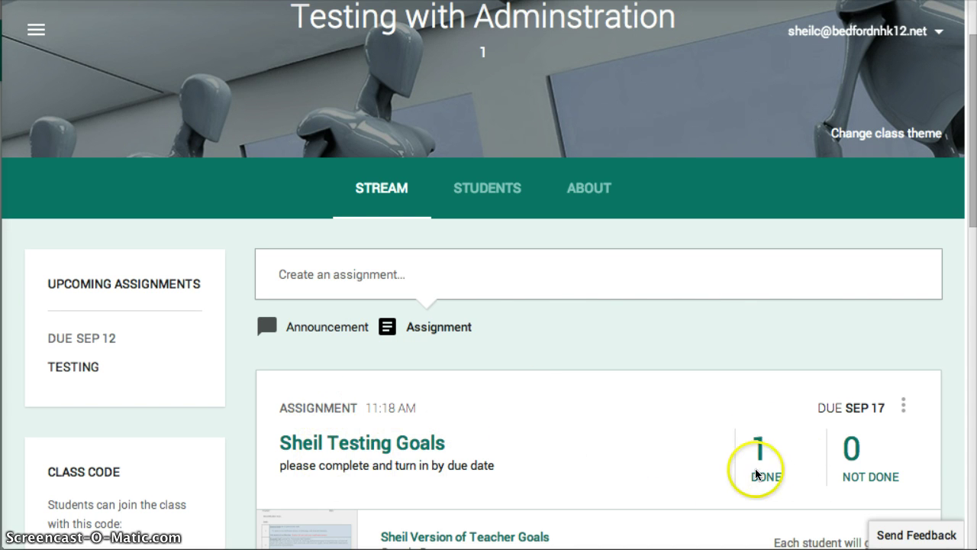
# - Check the assignment's Done count and open its status page listing one student done
pyautogui.click(714, 456)
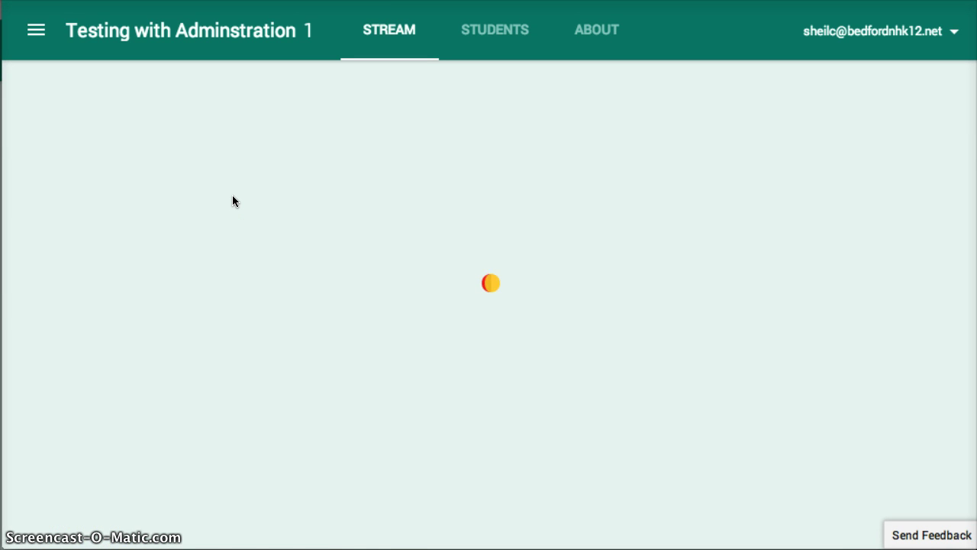
pyautogui.scroll(-4, 485, 317)
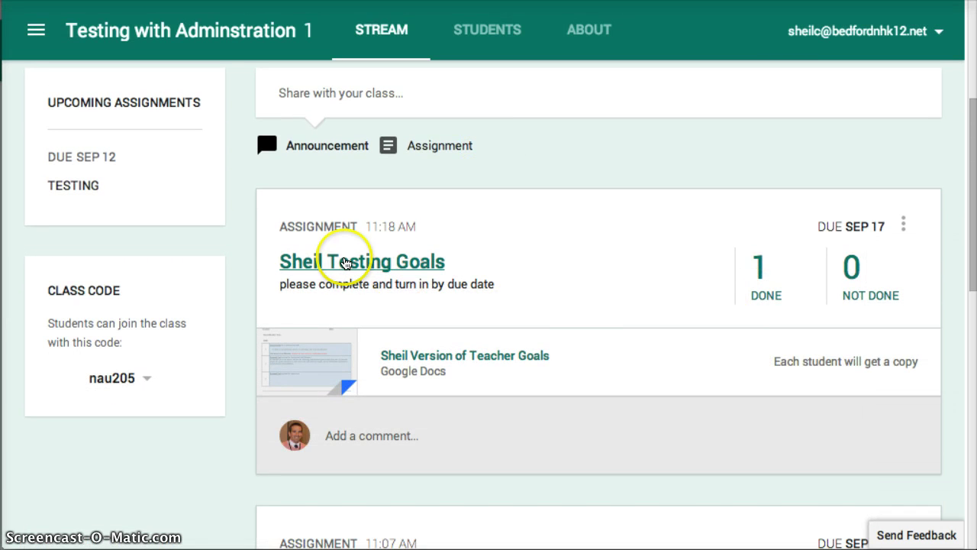
pyautogui.click(345, 263)
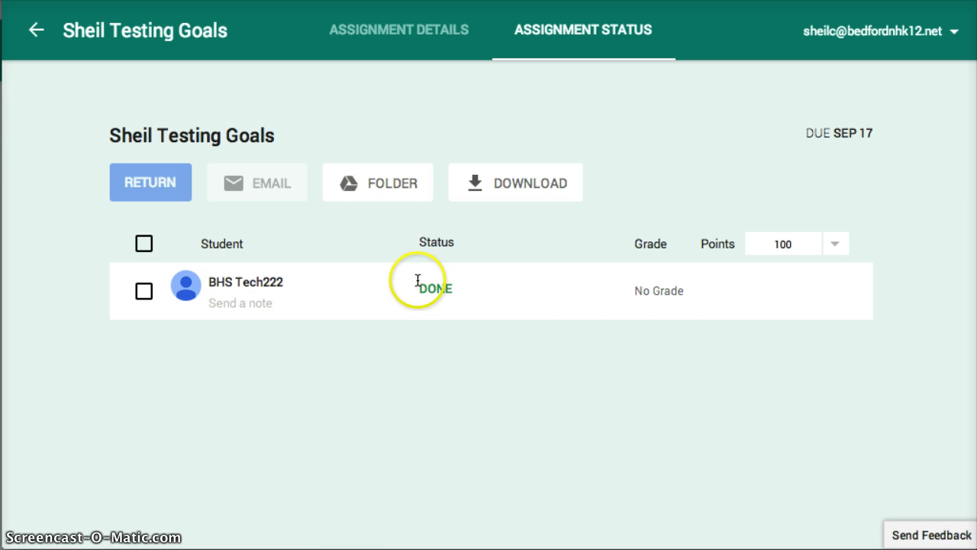
# - Expand the student's submission details and tick its checkbox to select it
pyautogui.click(268, 288)
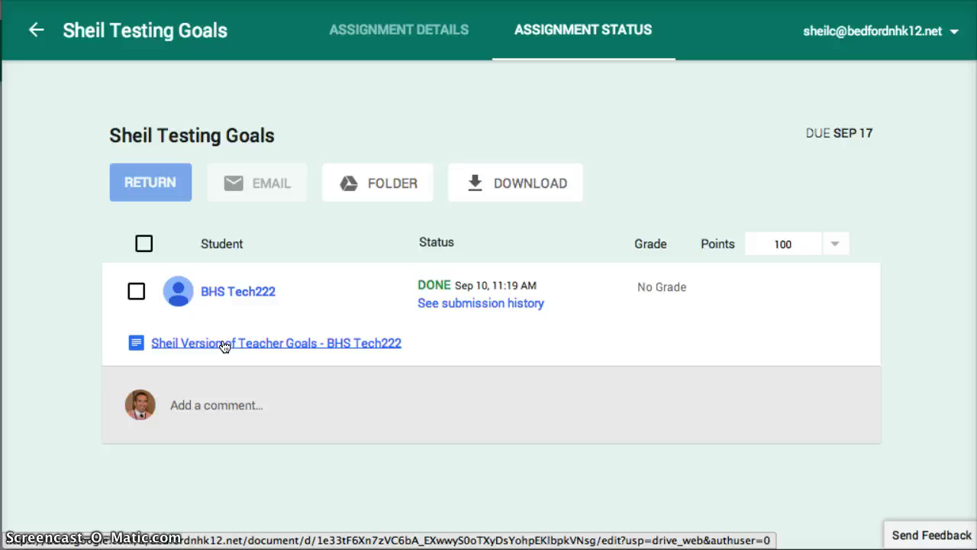
pyautogui.click(136, 291)
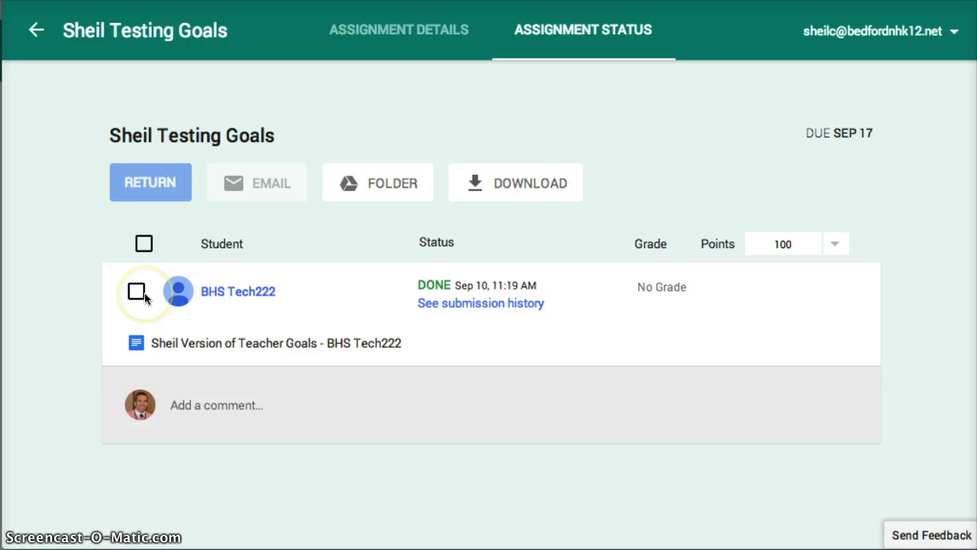
pyautogui.click(136, 290)
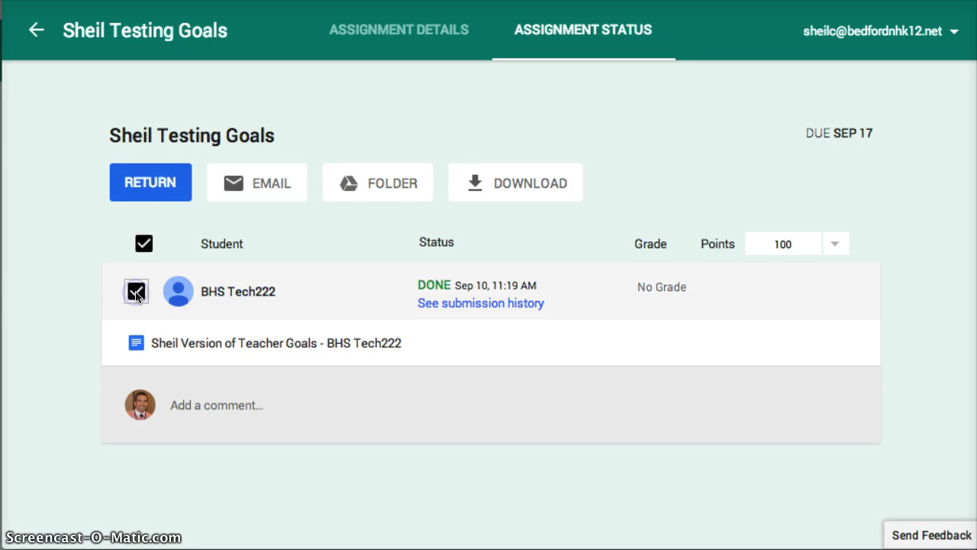
# - Open the return confirmation for the selected work, then cancel without returning or adding a note
pyautogui.click(148, 200)
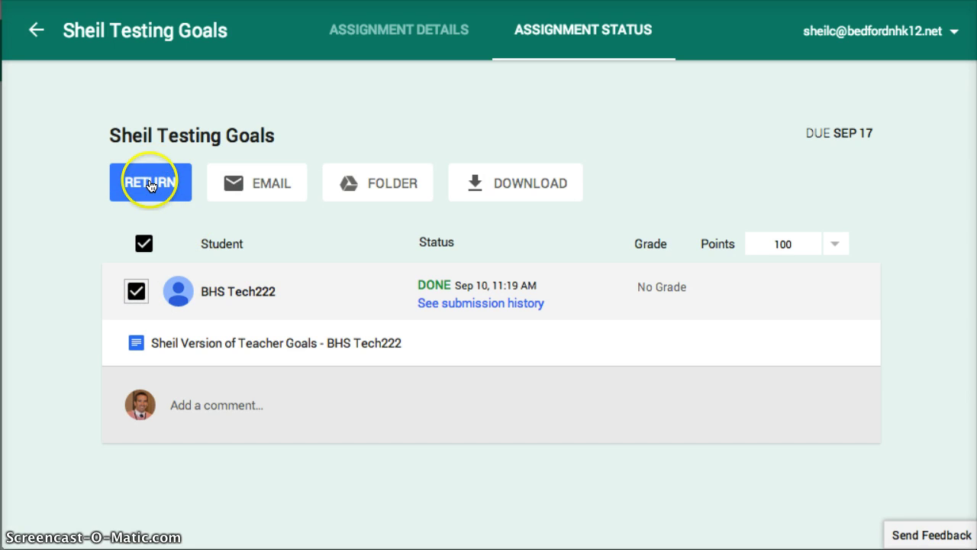
pyautogui.click(150, 186)
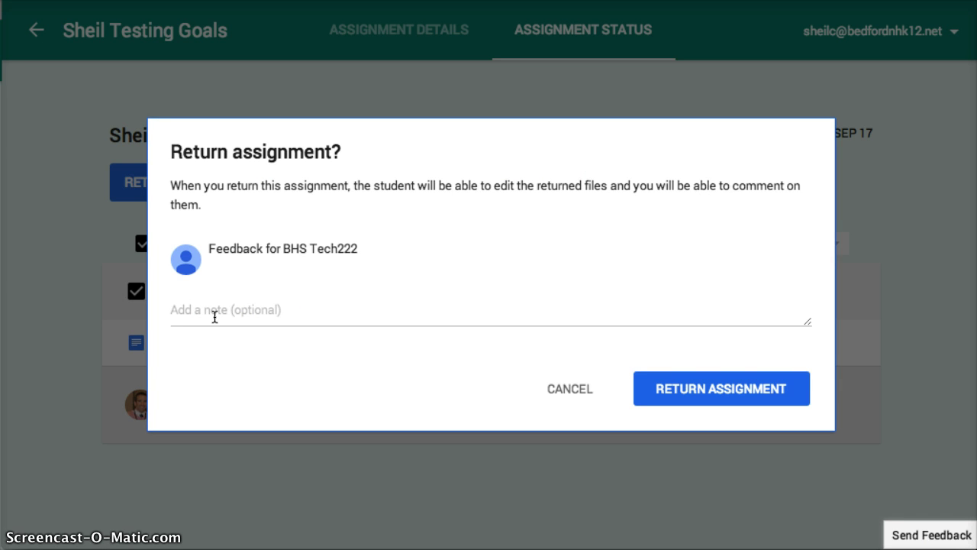
pyautogui.click(348, 307)
pyautogui.click(559, 385)
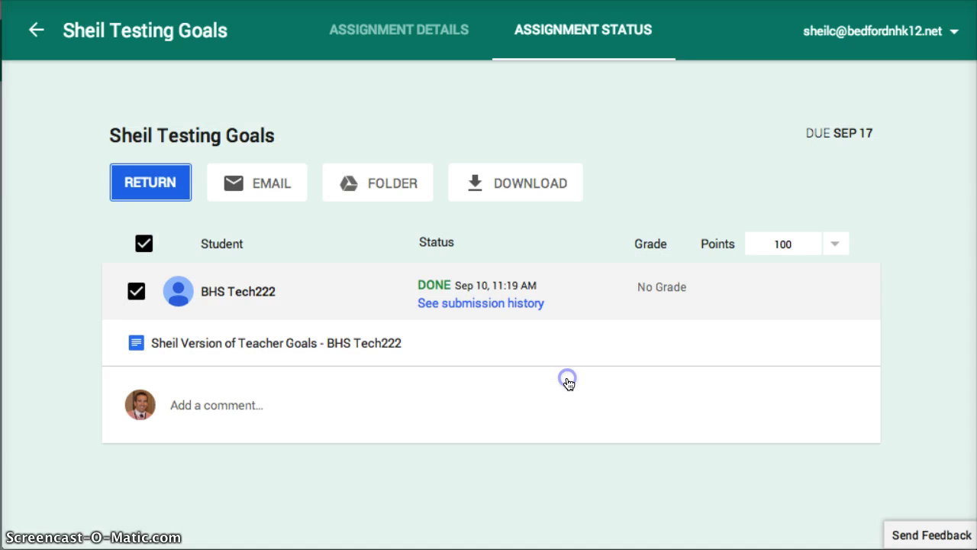